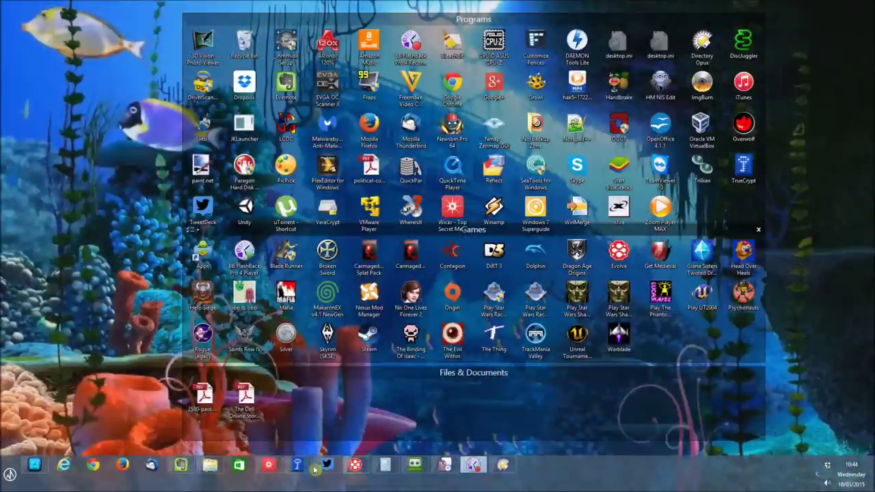
Open File Explorer at This PC and examine the BATTLE_GAREGGA disc in drive F: and the RHEA (I:) card.
left_click(210, 465)
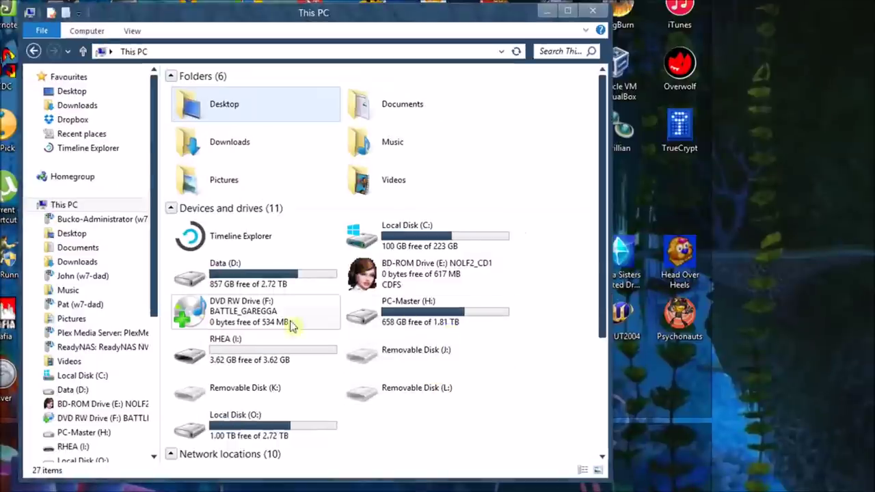
left_click(264, 314)
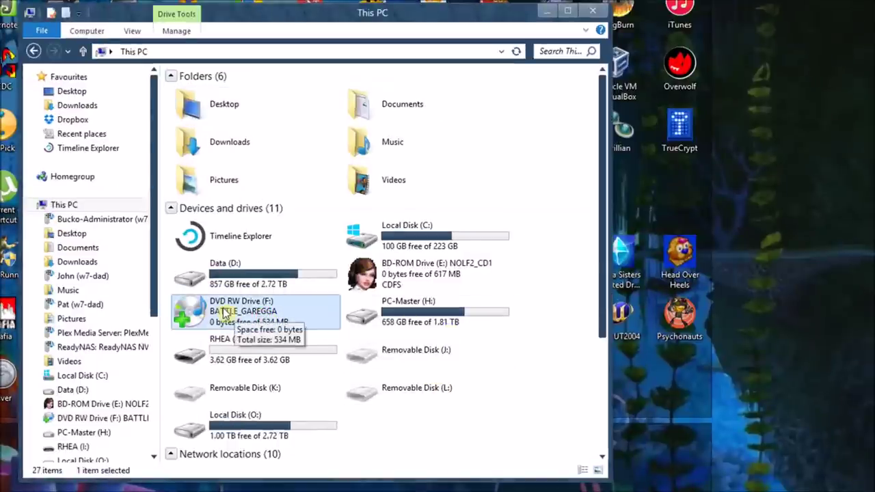
left_click(256, 360)
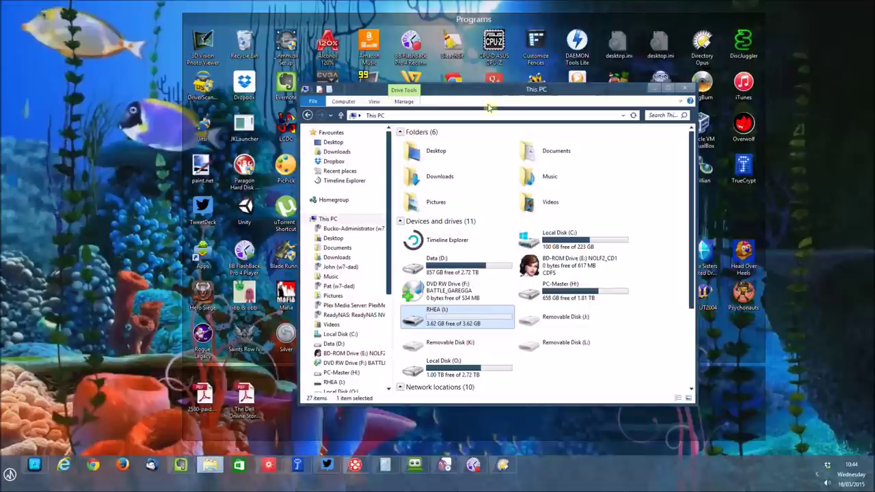
Launch DiscJuggler and create a new task of the Create disc images type.
double_click(744, 42)
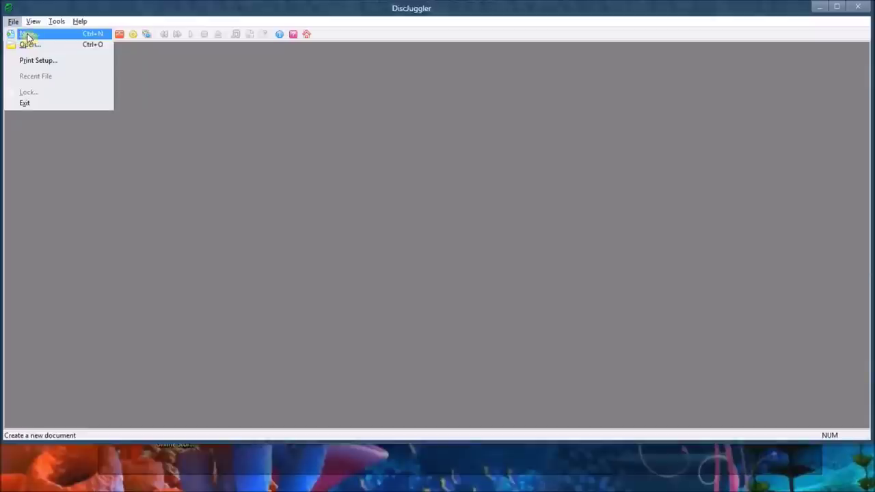
left_click(29, 35)
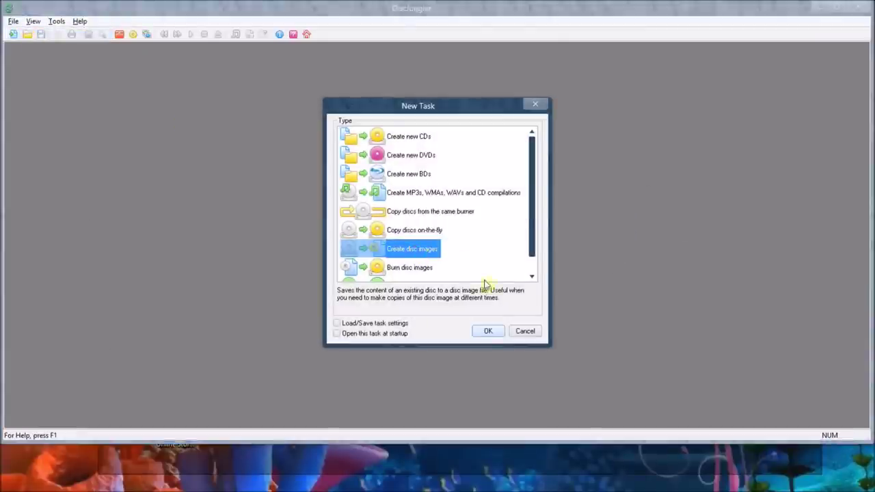
left_click(487, 331)
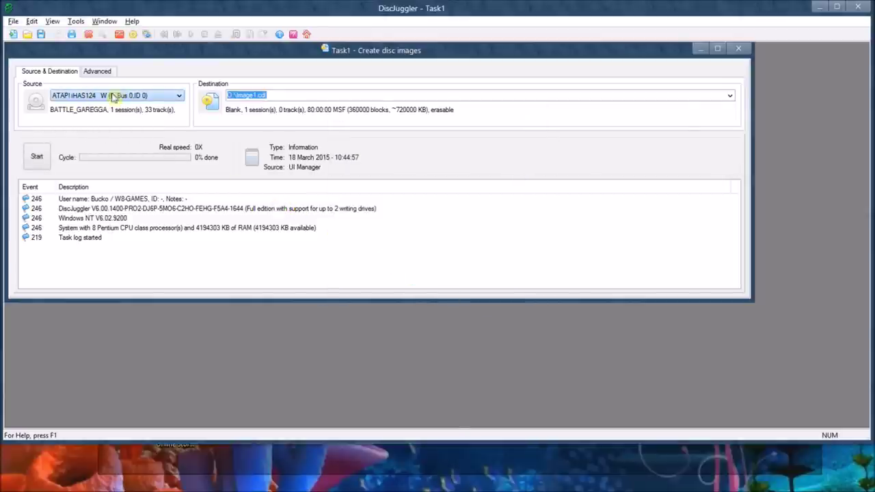
Set the image destination to a DiscJuggler .cdi file named BattleGaregga in the RheaDemo folder on Data (D:).
left_click(210, 102)
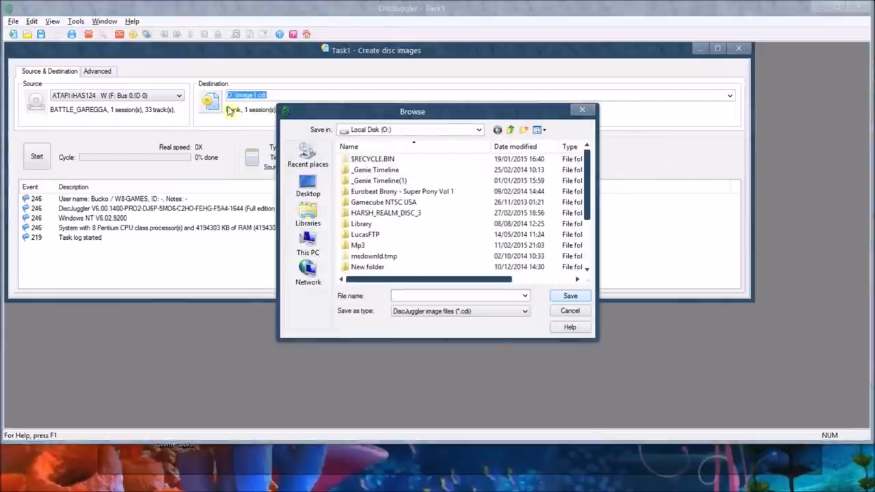
left_click(419, 134)
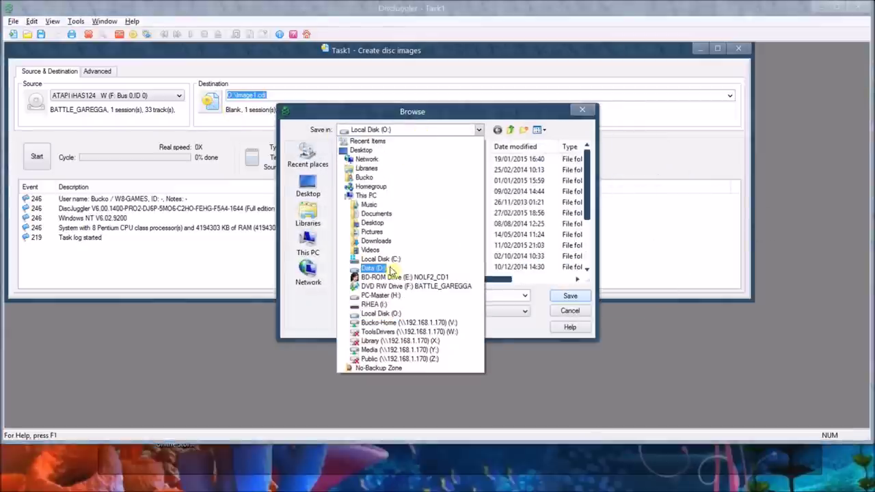
left_click(386, 268)
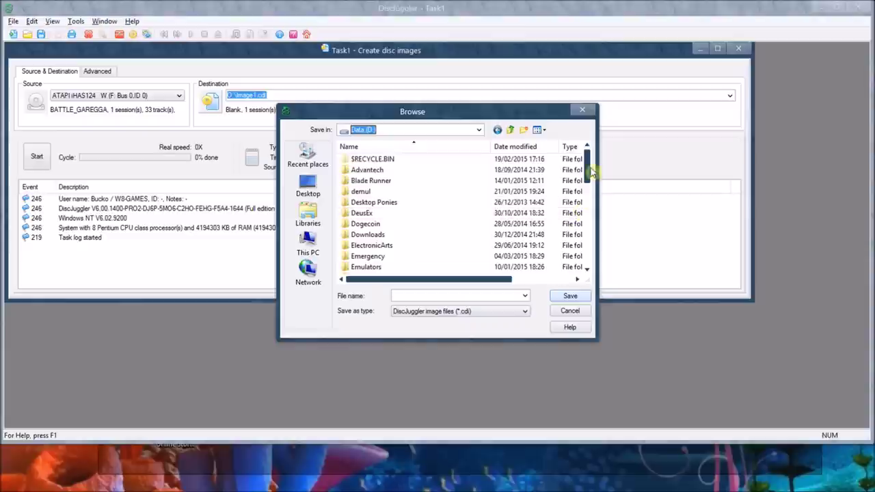
left_click_drag(586, 166, 587, 220)
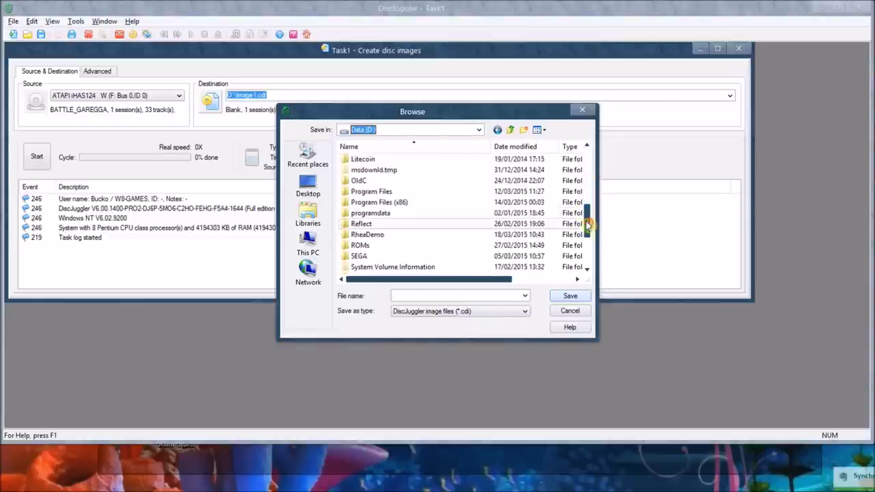
double_click(372, 235)
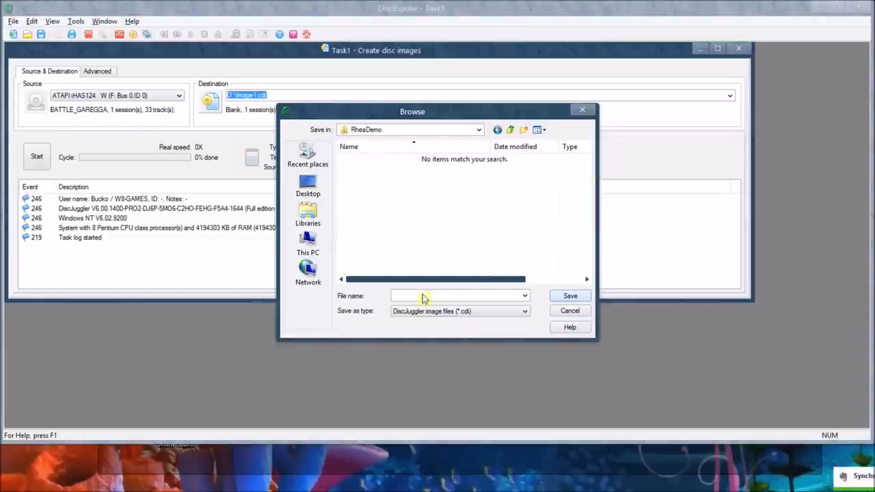
type("Ba")
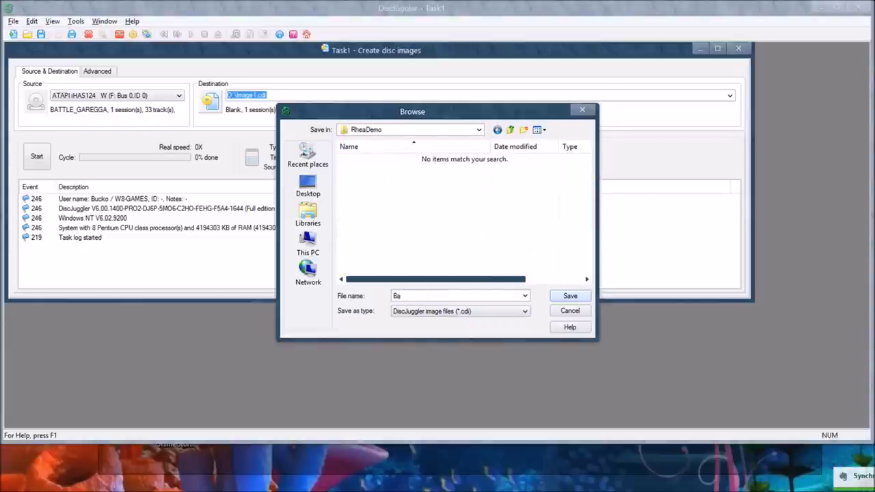
type("ttleGa")
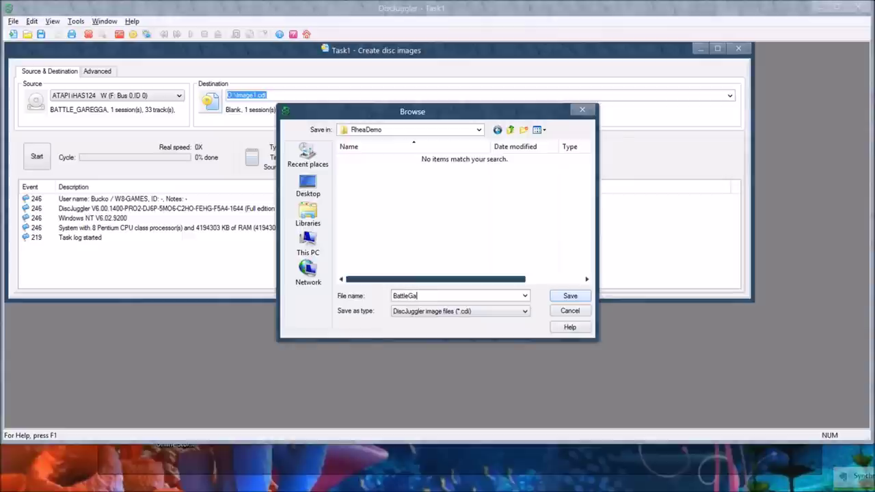
type("regga")
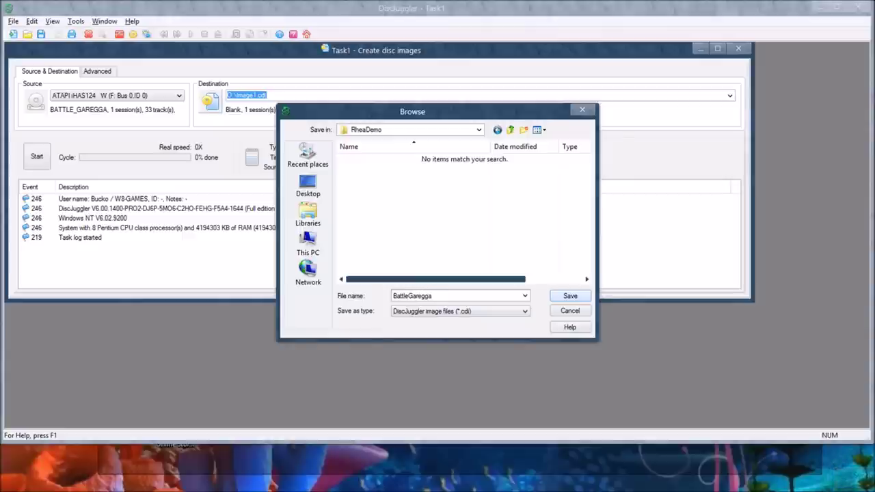
left_click(569, 296)
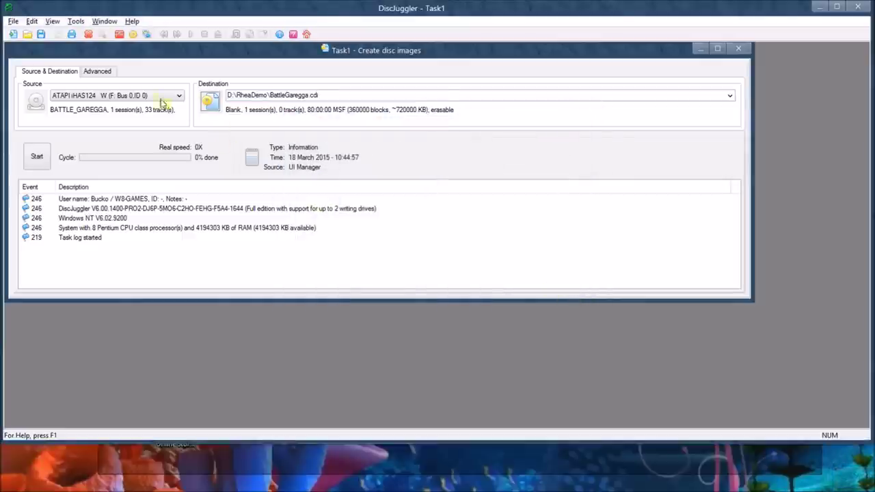
Enable Scan gaps/indexes, R-W (CD+G), PQ and RAW read for the task, and start creating the disc image.
left_click(102, 73)
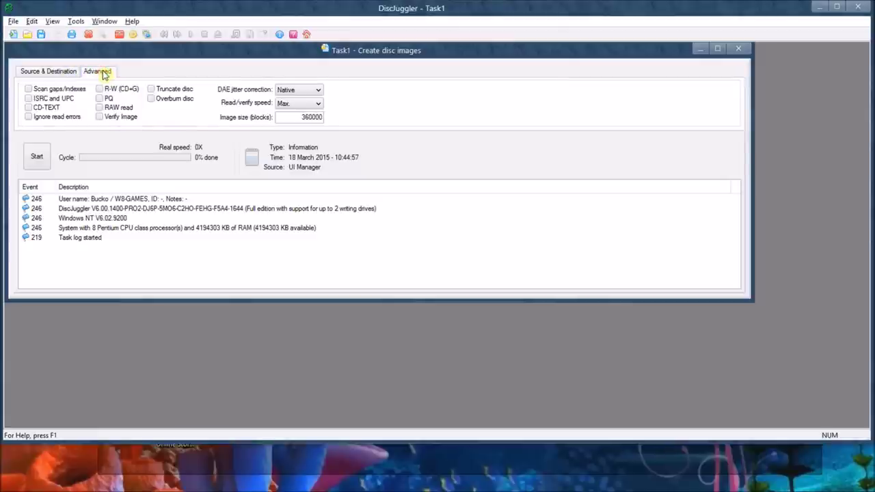
left_click(28, 89)
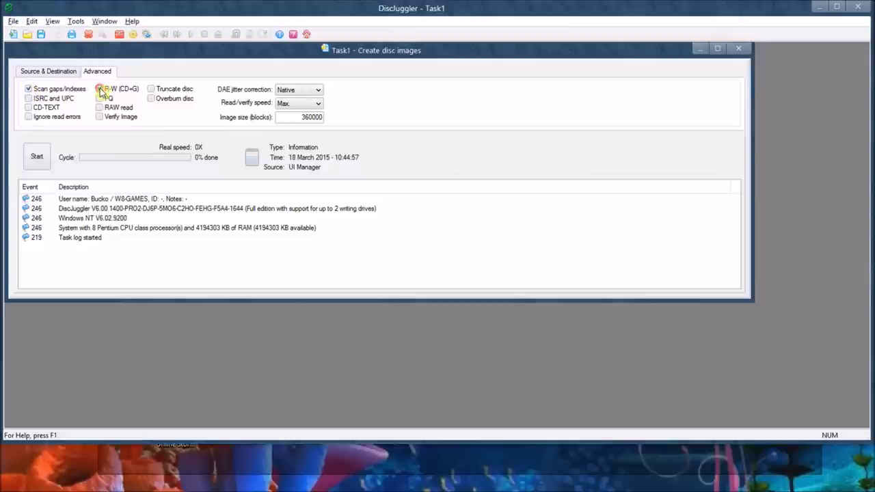
left_click(100, 89)
left_click(100, 99)
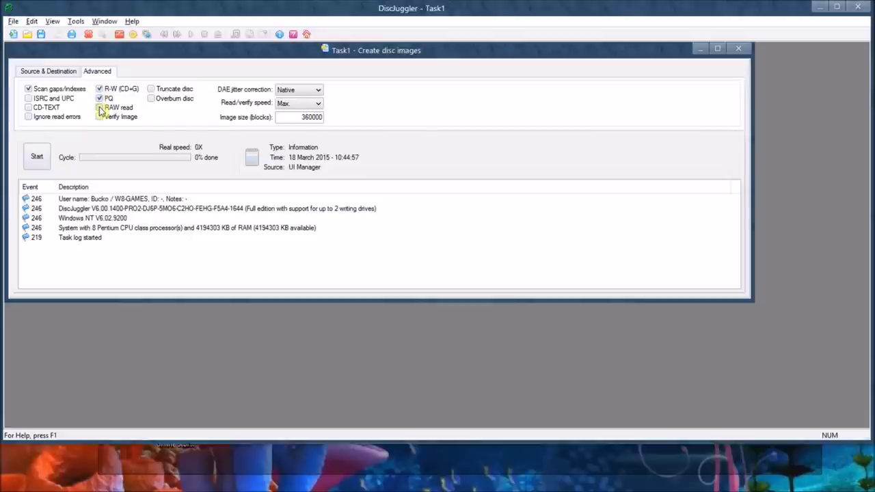
left_click(100, 108)
left_click(59, 71)
left_click(102, 72)
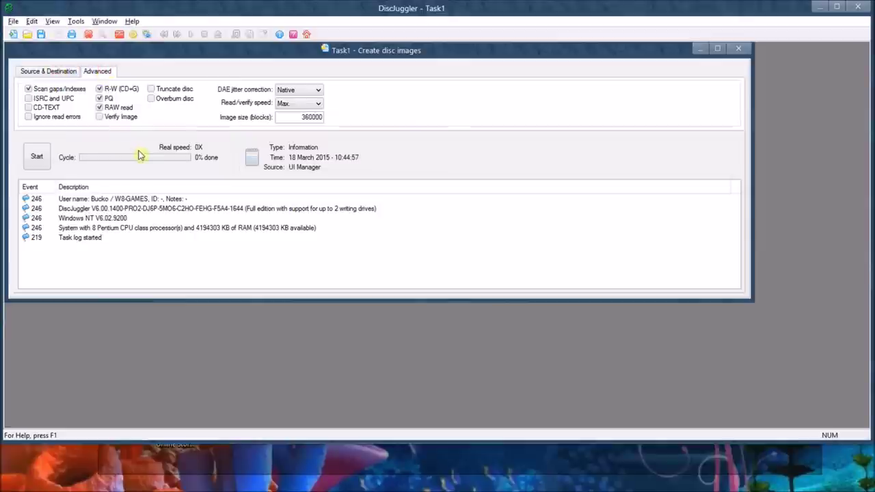
left_click(36, 156)
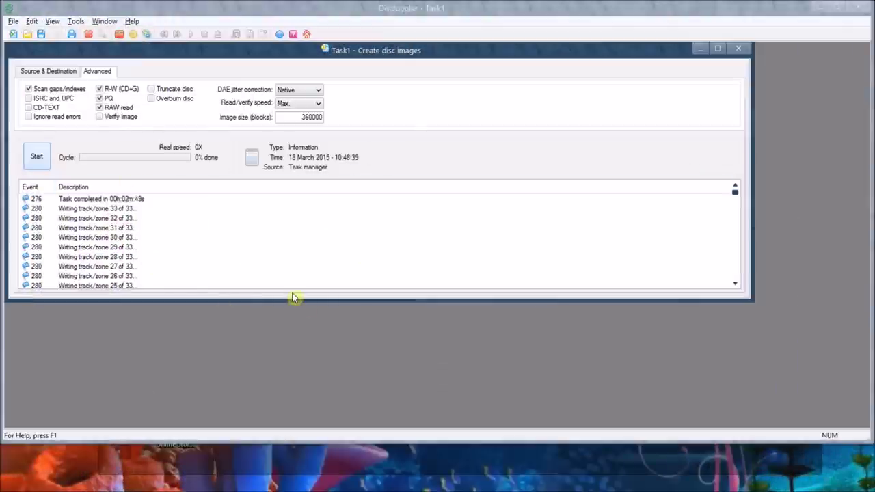
Switch to File Explorer and check the BattleGaregga.cdi file in the RheaDemo folder on Data (D:).
key("alt+Tab")
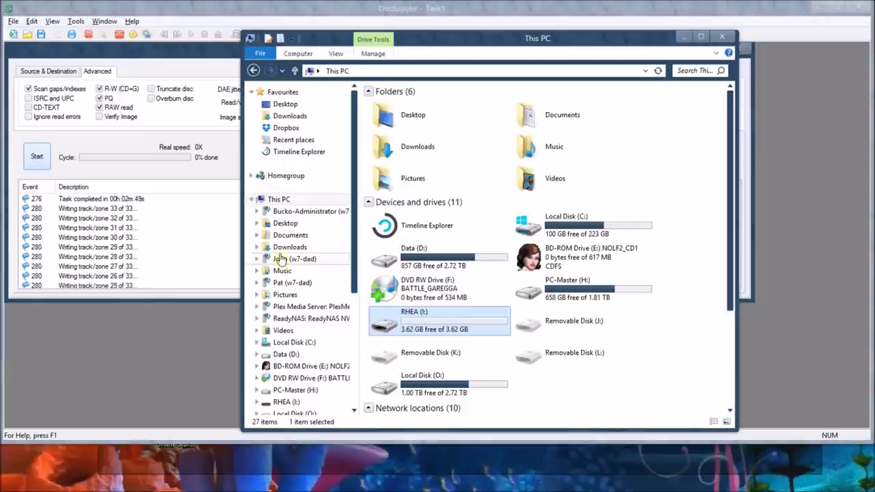
left_click(282, 355)
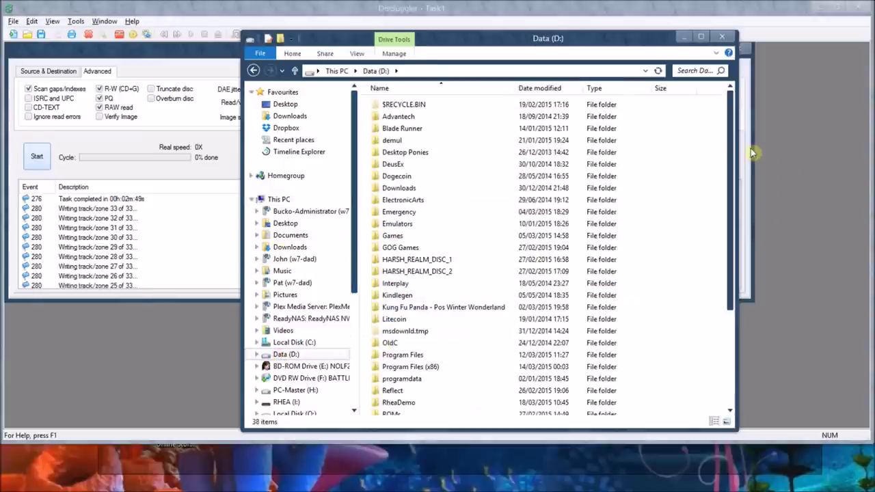
left_click_drag(729, 140, 733, 233)
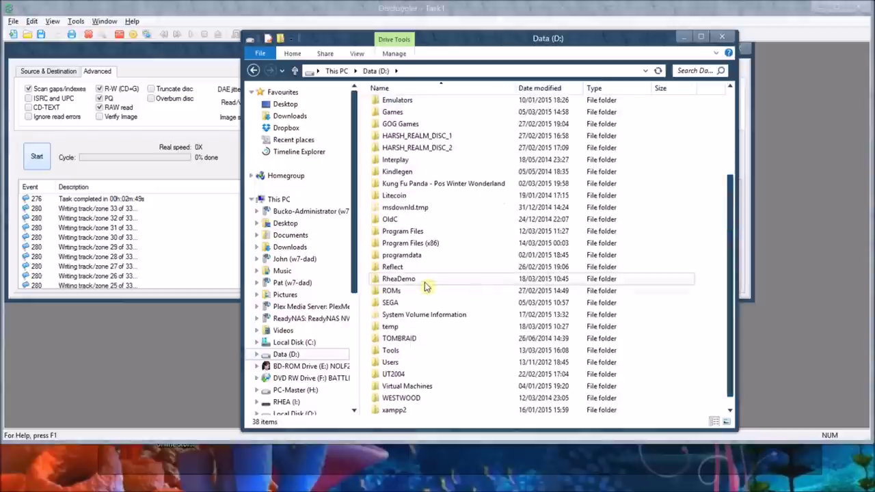
double_click(425, 285)
left_click(413, 108)
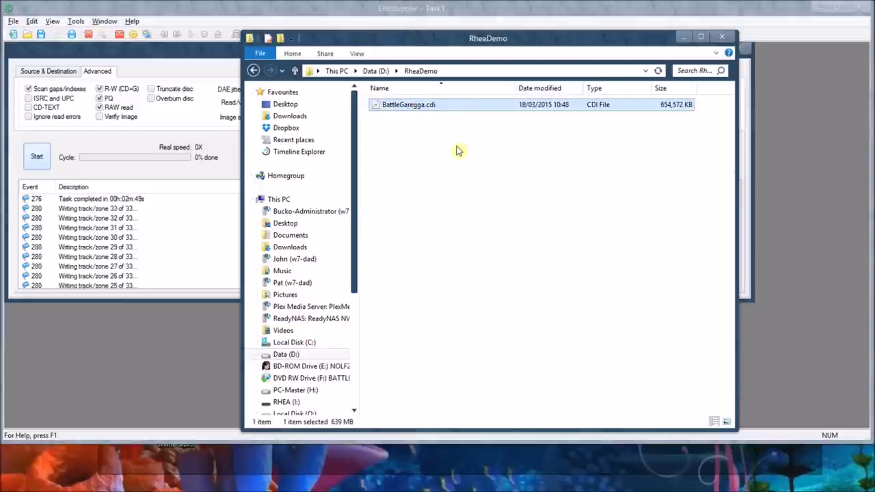
Switch back to DiscJuggler and check the source disc and the advanced read options for the next image.
left_click(225, 15)
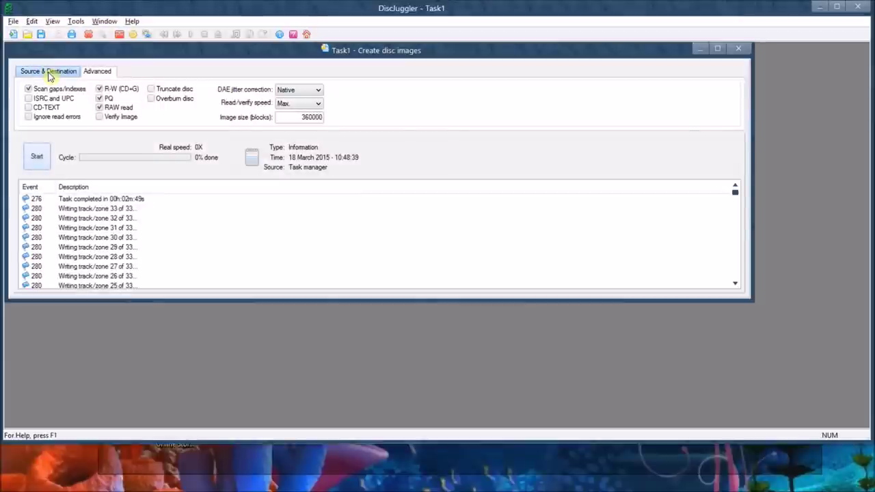
left_click(49, 74)
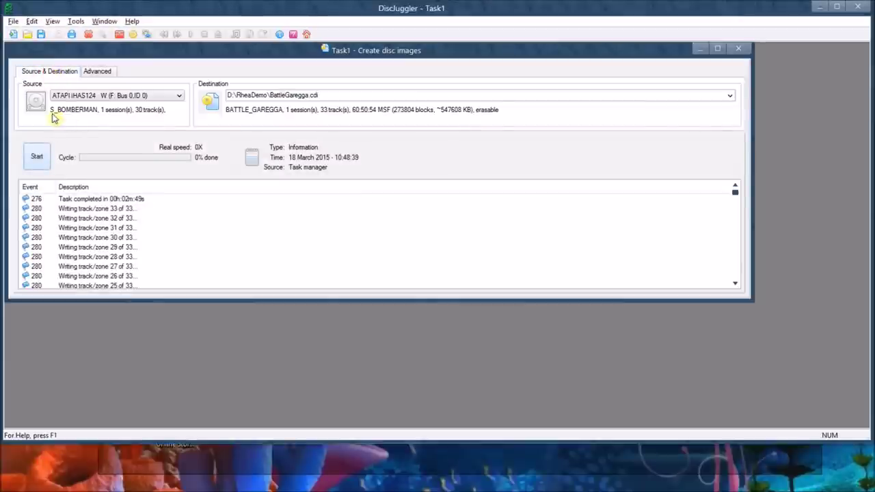
left_click(95, 71)
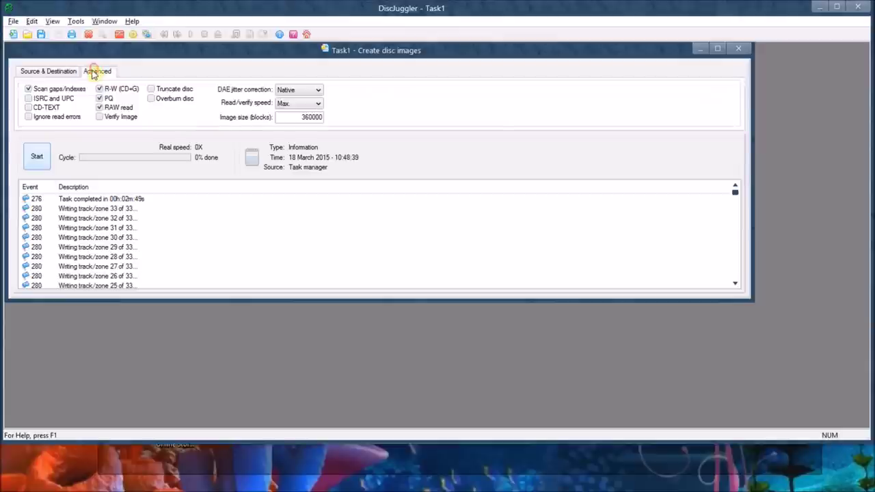
left_click(49, 72)
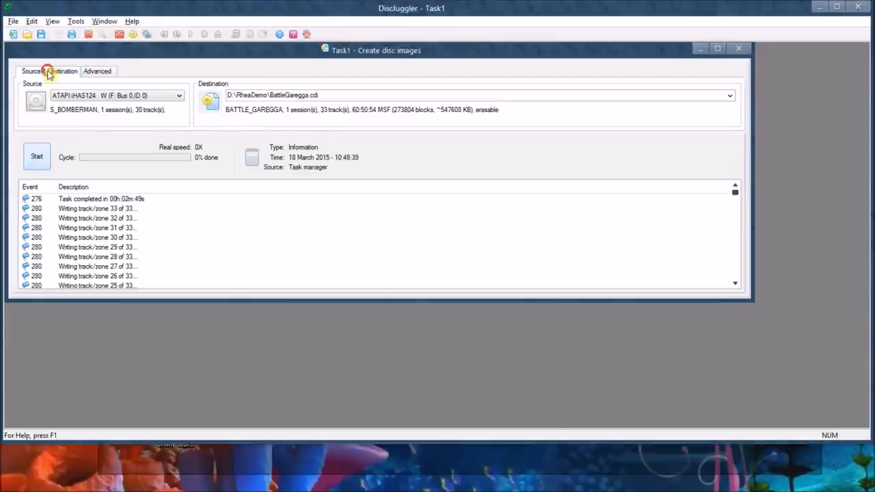
Set the image destination to SaturnBomberman in the RheaDemo folder on Data (D:), and start creating the disc image.
left_click(213, 112)
left_click(404, 132)
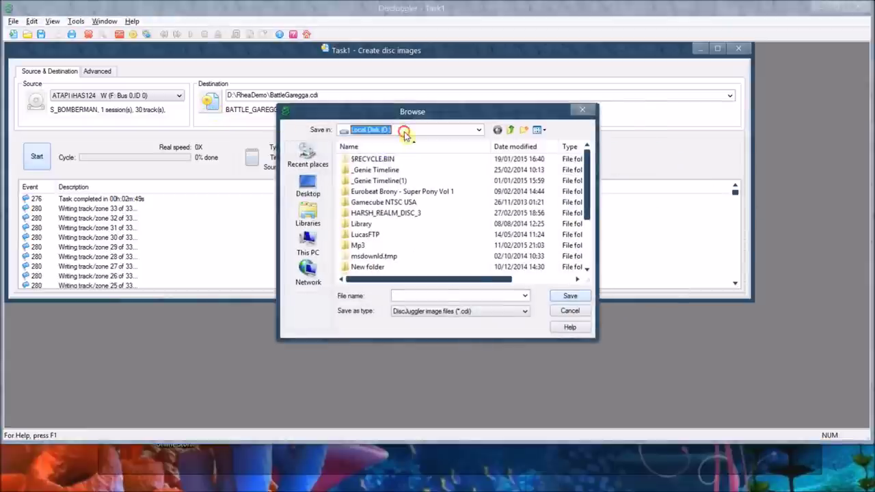
left_click(376, 264)
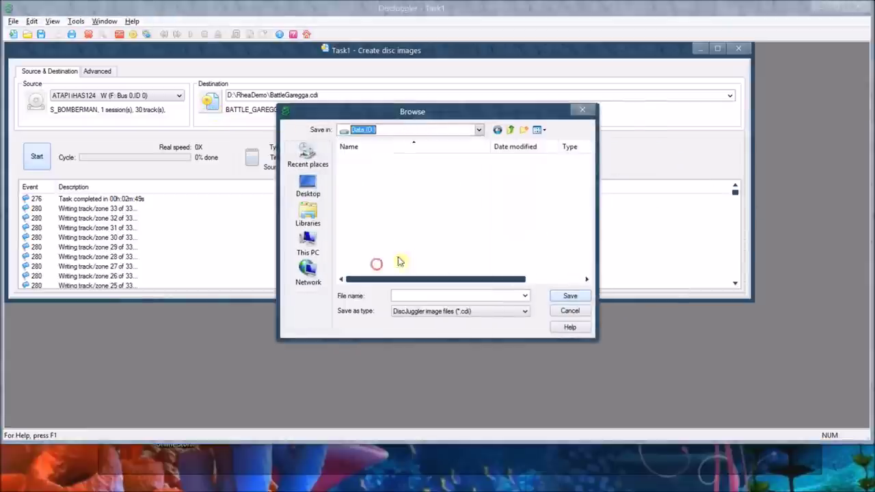
left_click_drag(588, 167, 586, 244)
double_click(385, 215)
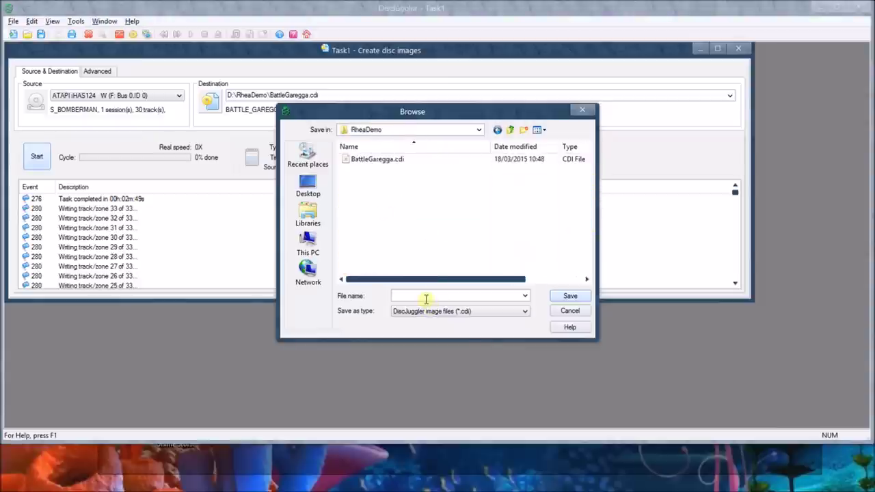
left_click(424, 296)
type("SaturnBomberman")
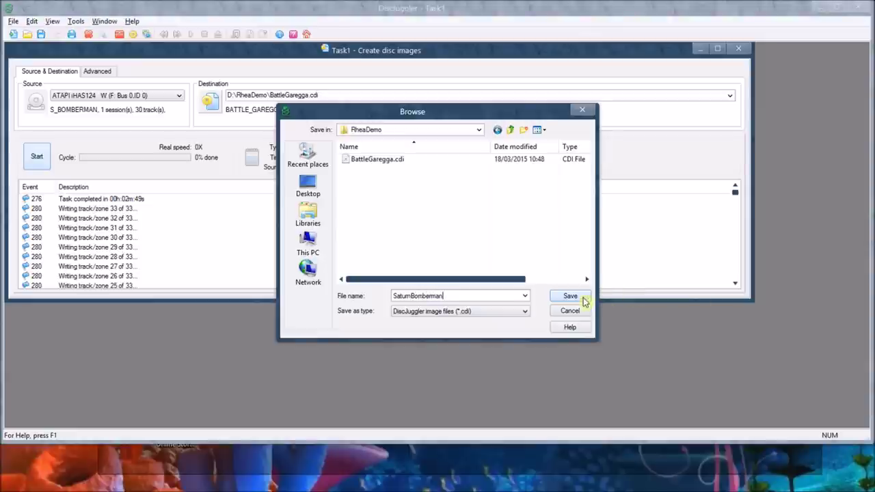
left_click(581, 297)
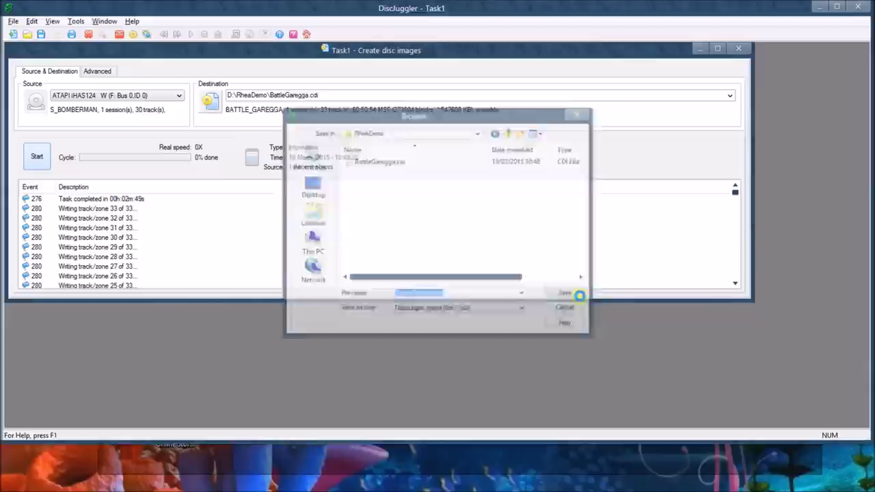
left_click(37, 157)
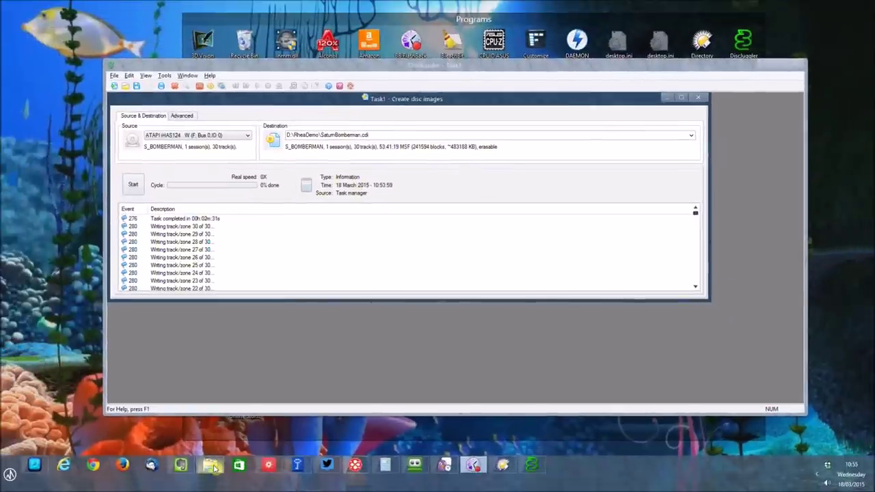
Switch to File Explorer and copy BattleGaregga.cdi and SaturnBomberman.cdi from the RheaDemo folder to the RHEA (I:) drive, expanding the copy progress details.
left_click(213, 466)
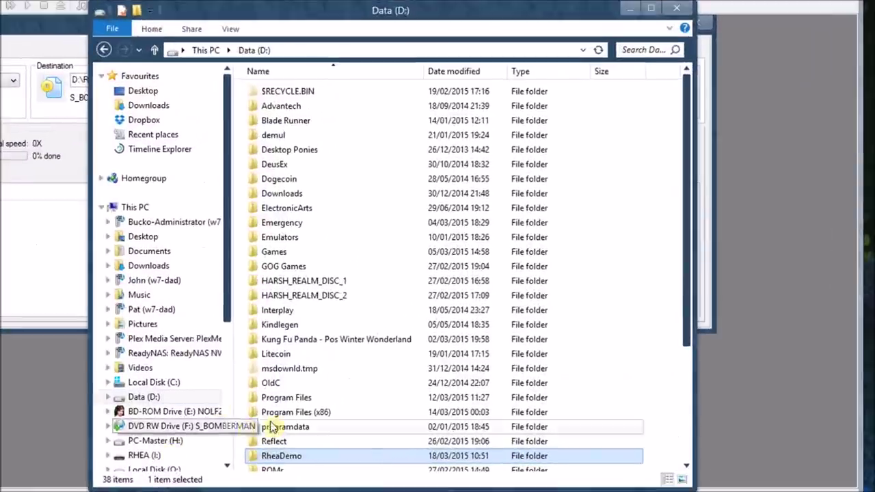
double_click(290, 456)
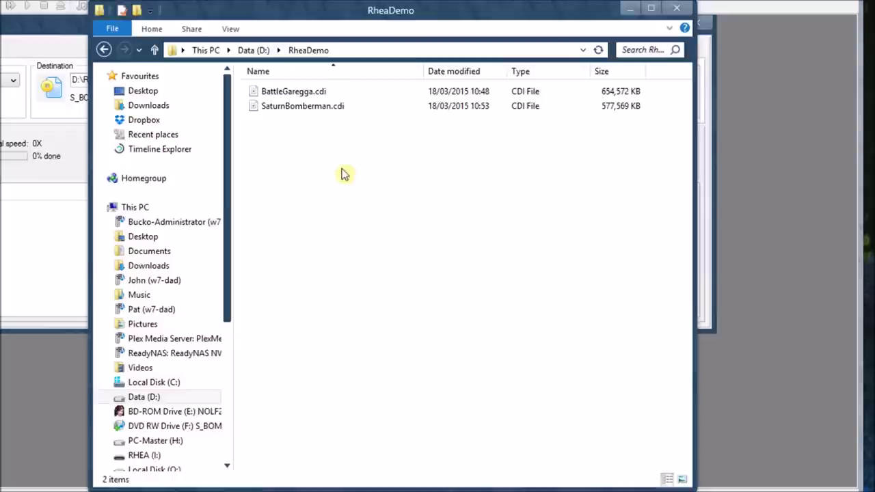
left_click_drag(342, 149, 273, 88)
right_click(277, 94)
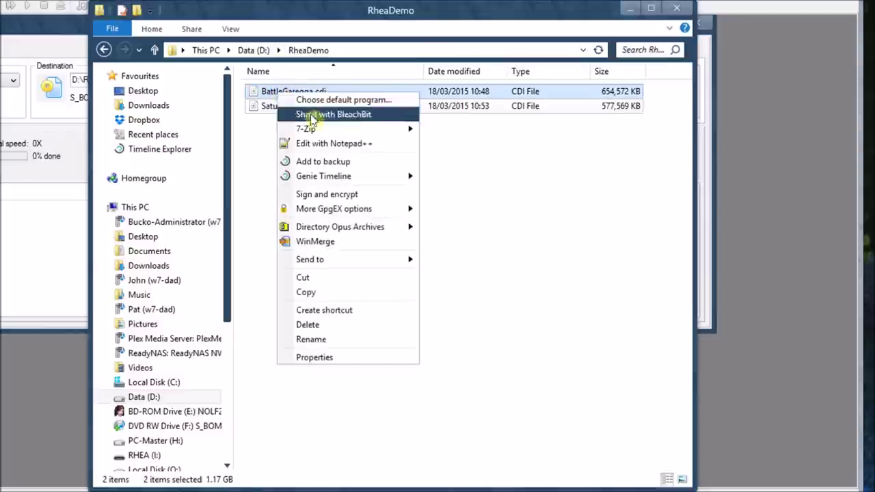
mouse_move(347, 263)
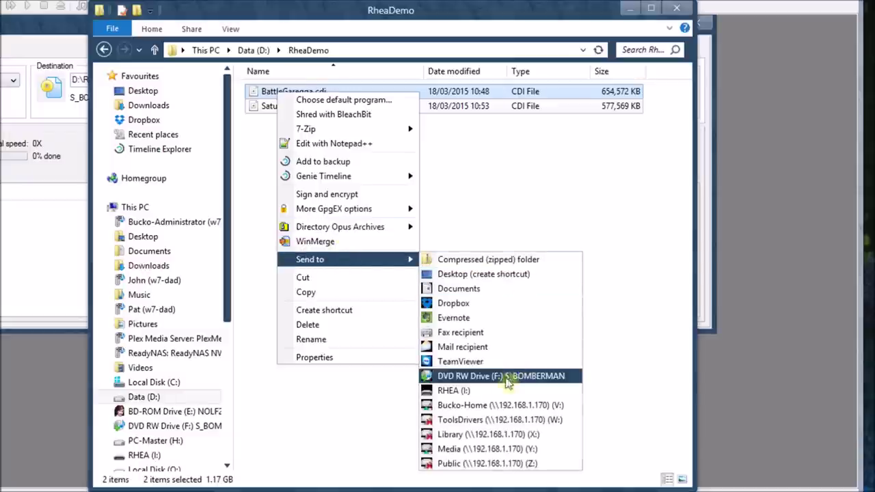
left_click(454, 390)
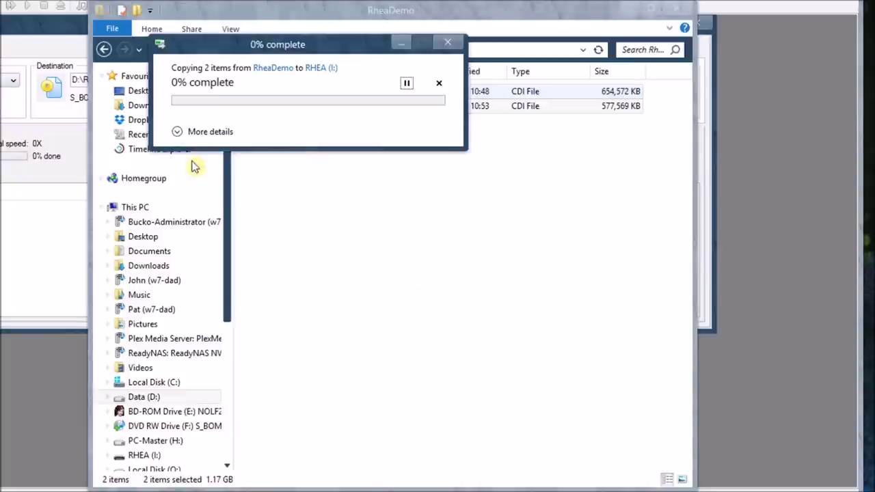
left_click(177, 132)
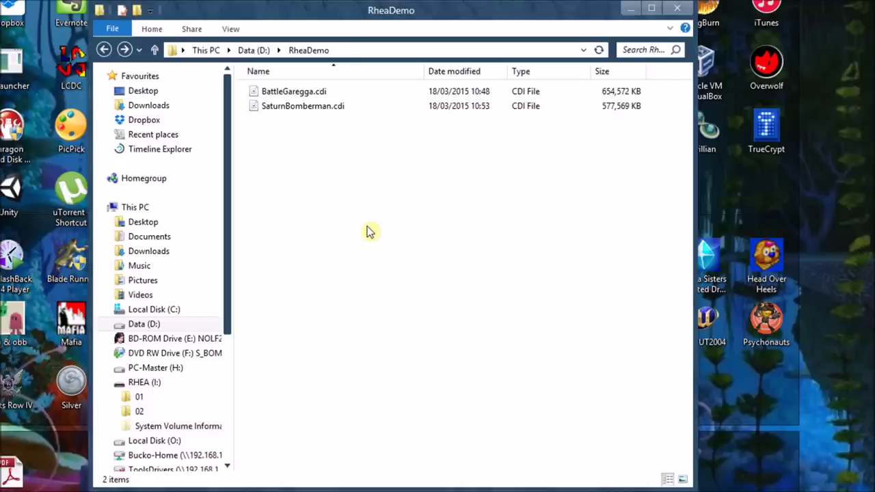
On the RHEA (I:) drive, move BattleGaregga.cdi into folder 01 and SaturnBomberman.cdi into folder 02.
left_click(140, 384)
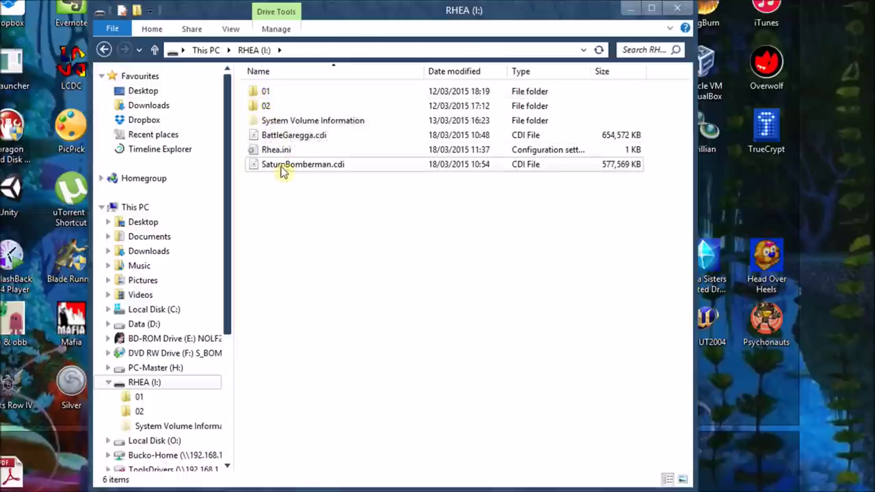
left_click_drag(261, 137, 304, 94)
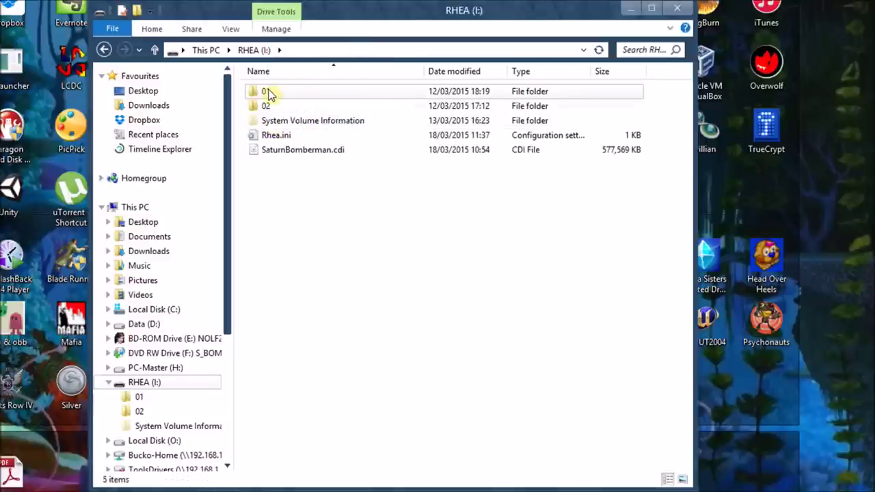
left_click_drag(301, 150, 331, 108)
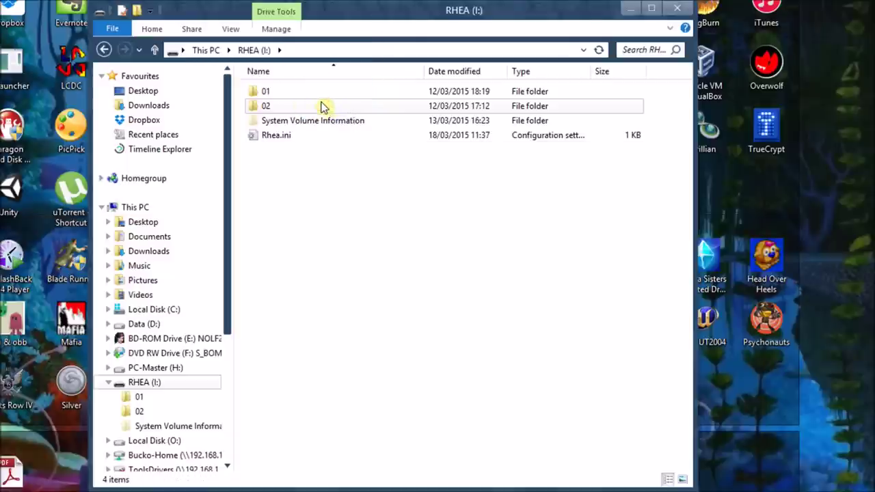
Check the contents of folders 01 and 02 on the RHEA (I:) drive, and return to the drive's root.
double_click(280, 94)
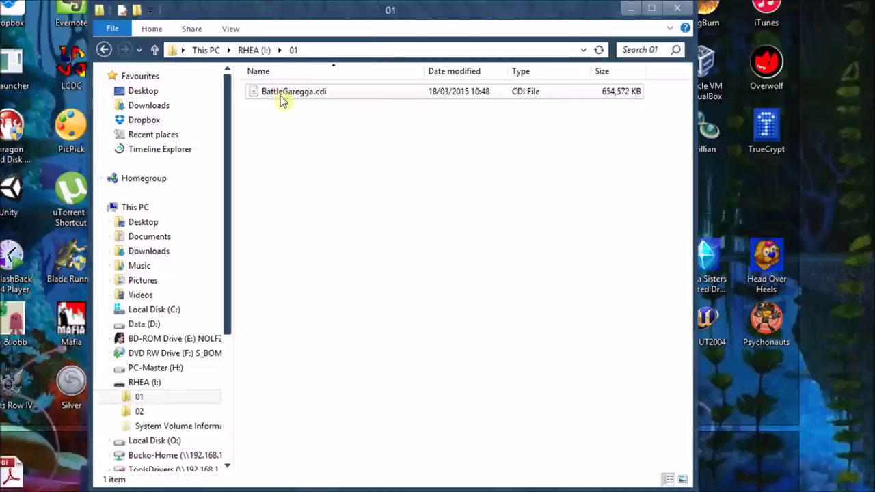
left_click(104, 50)
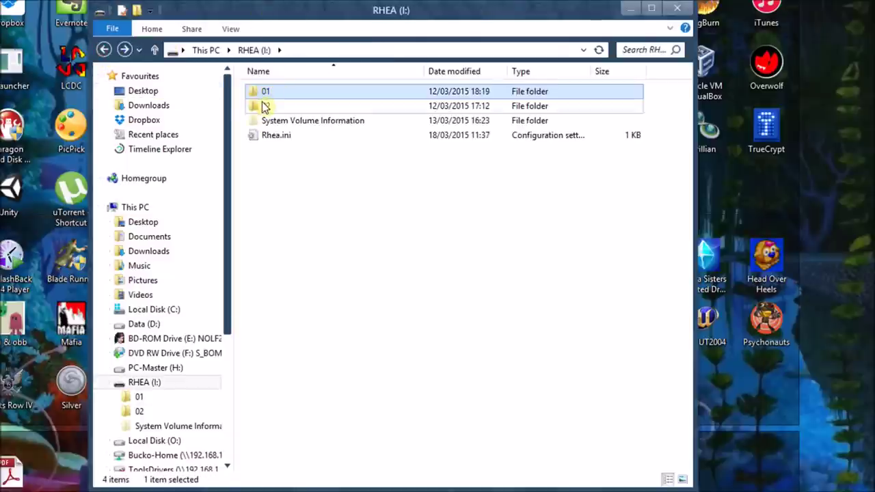
double_click(263, 104)
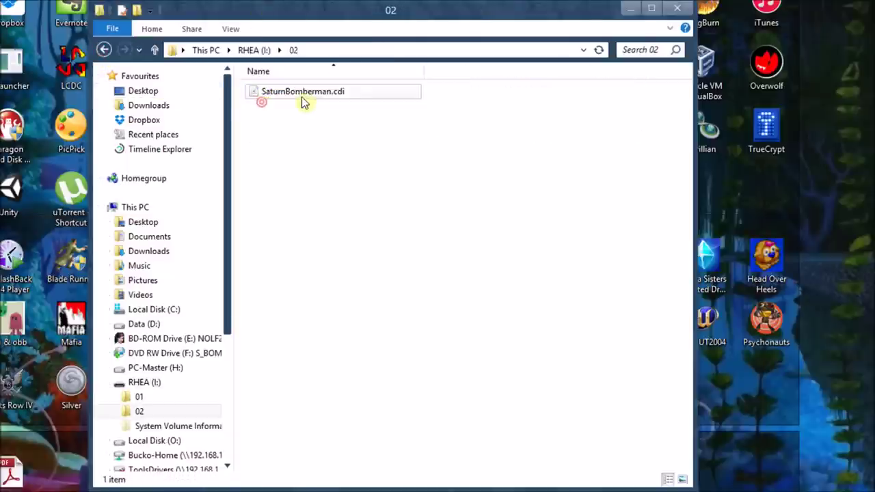
left_click(104, 49)
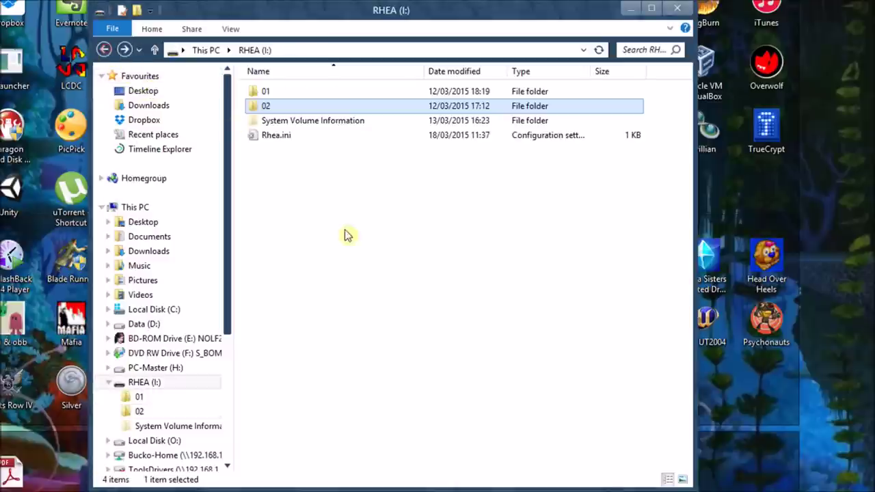
Open Rhea.ini from the root of the RHEA (I:) drive in Notepad and review the auto_region setting.
double_click(276, 137)
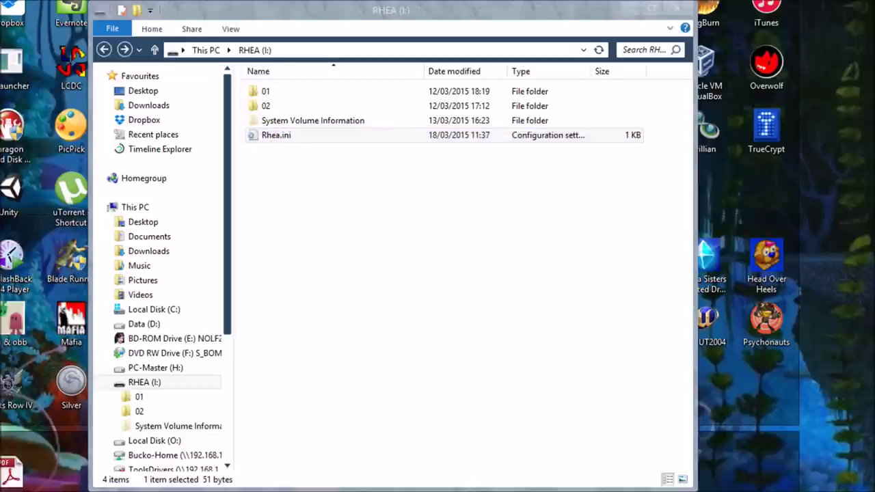
left_click_drag(335, 122, 182, 62)
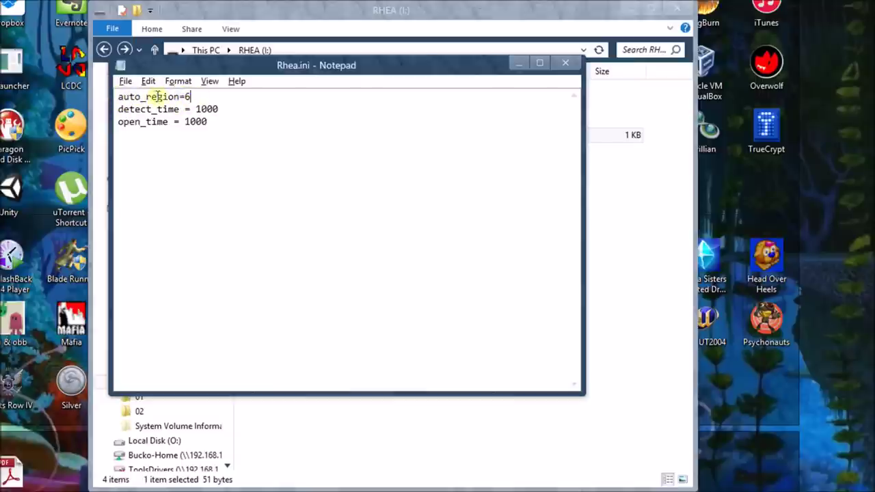
left_click(197, 96)
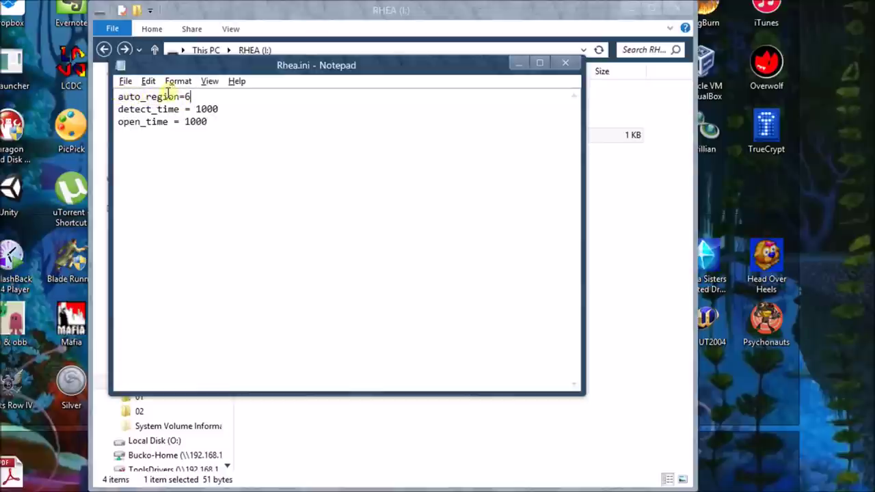
Examine the detect_time and open_time lines and their values in Rhea.ini.
left_click(120, 109)
left_click_drag(120, 109, 227, 120)
left_click(221, 116)
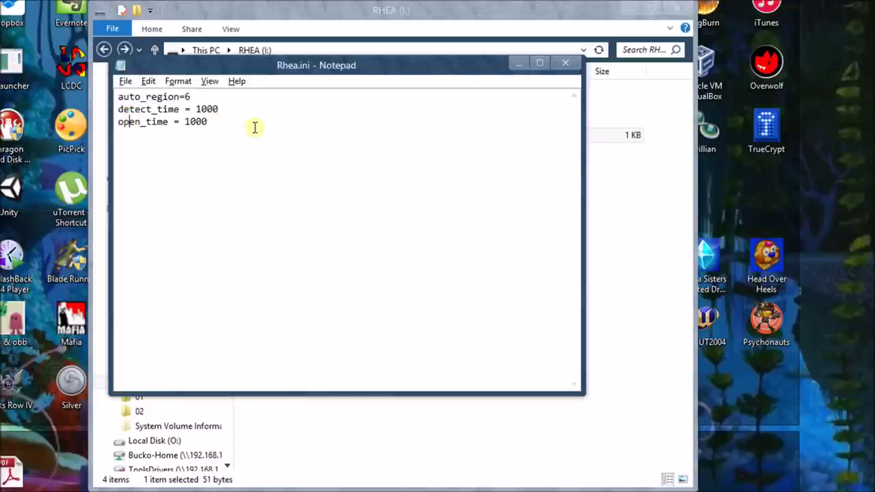
left_click(154, 121)
left_click(151, 108)
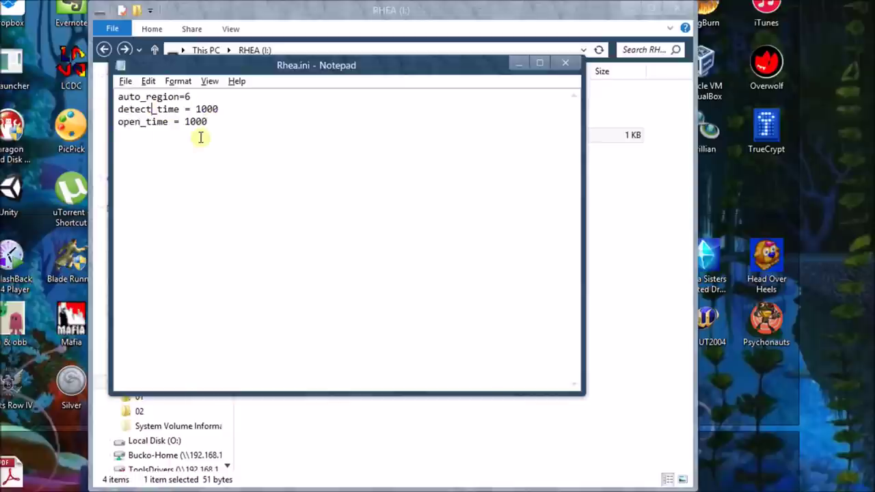
double_click(205, 109)
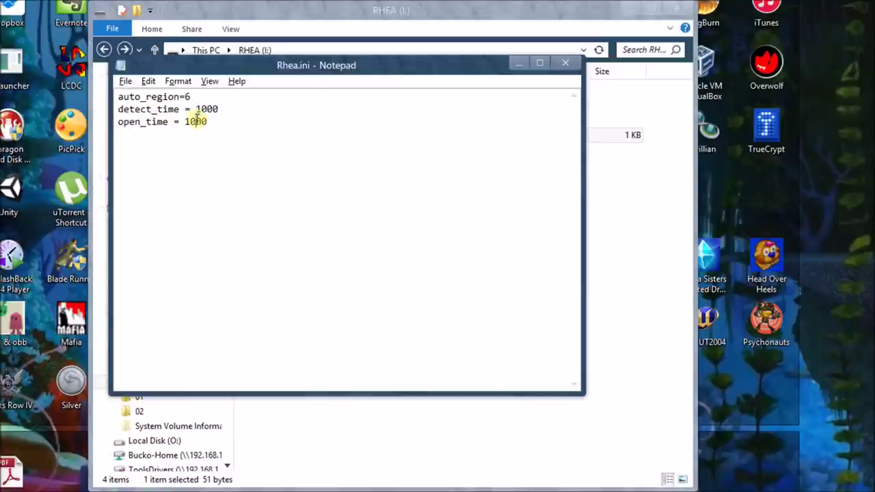
double_click(195, 121)
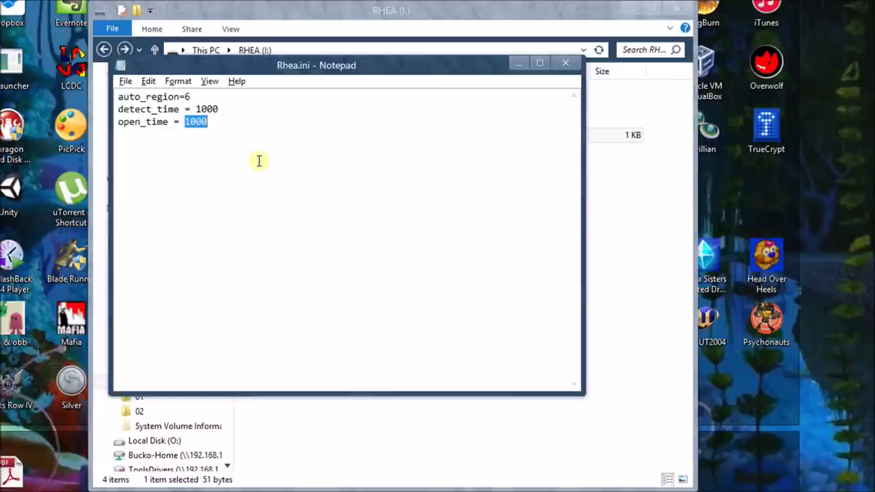
left_click(206, 109)
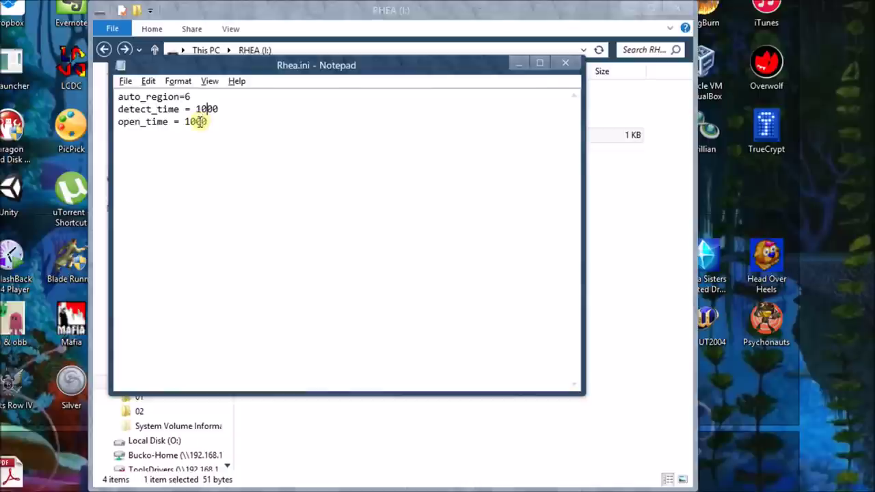
double_click(214, 109)
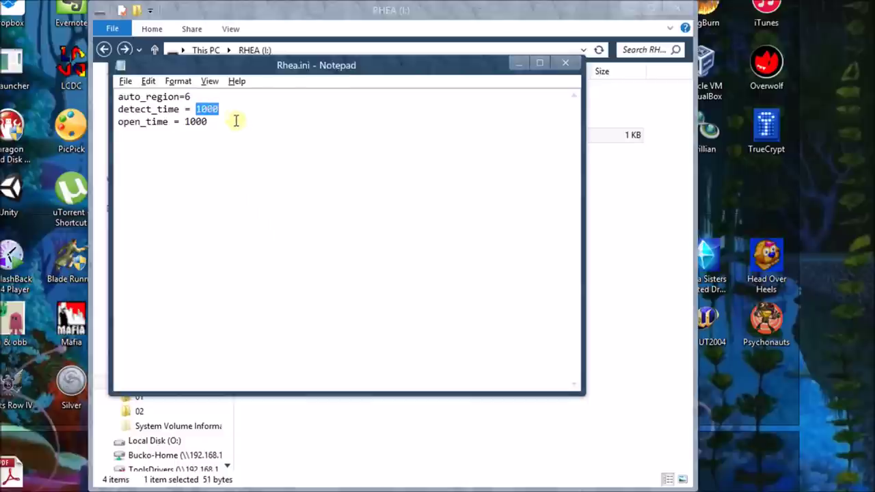
left_click(232, 112)
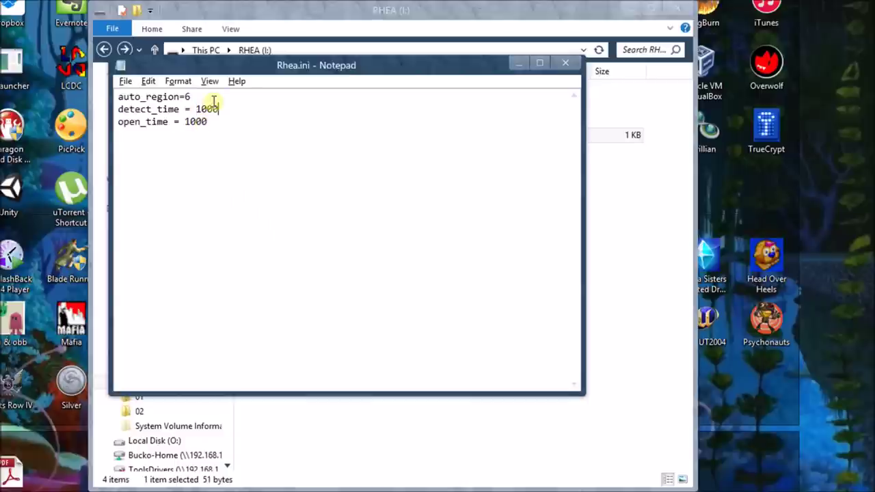
double_click(210, 108)
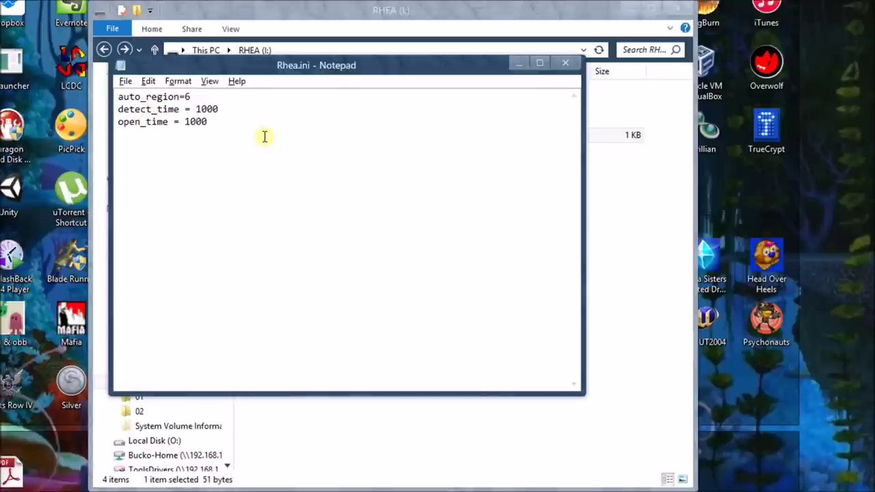
Save Rhea.ini and close Notepad.
left_click(125, 81)
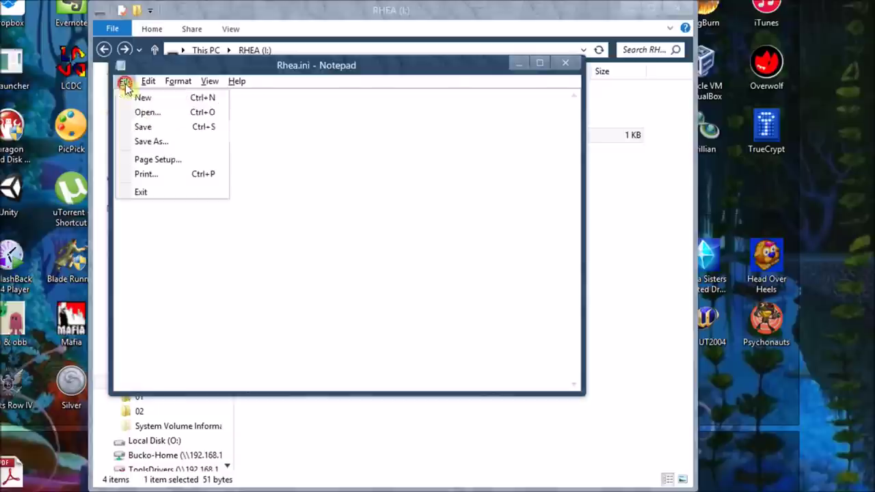
left_click(137, 125)
left_click(566, 63)
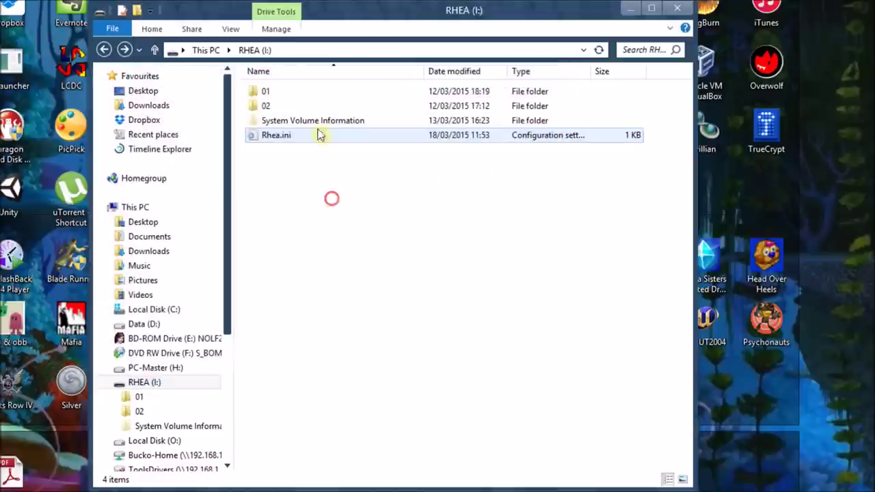
Go to This PC and eject the RHEA (I:) drive.
left_click(205, 51)
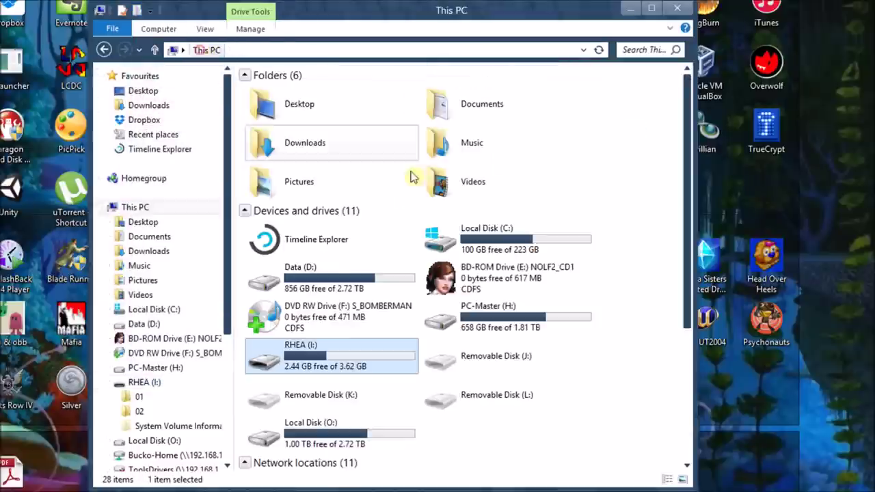
right_click(351, 350)
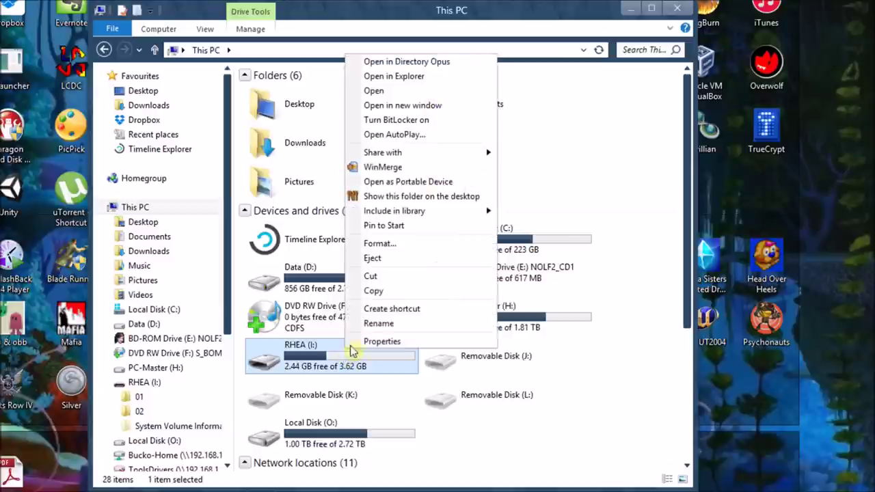
left_click(381, 259)
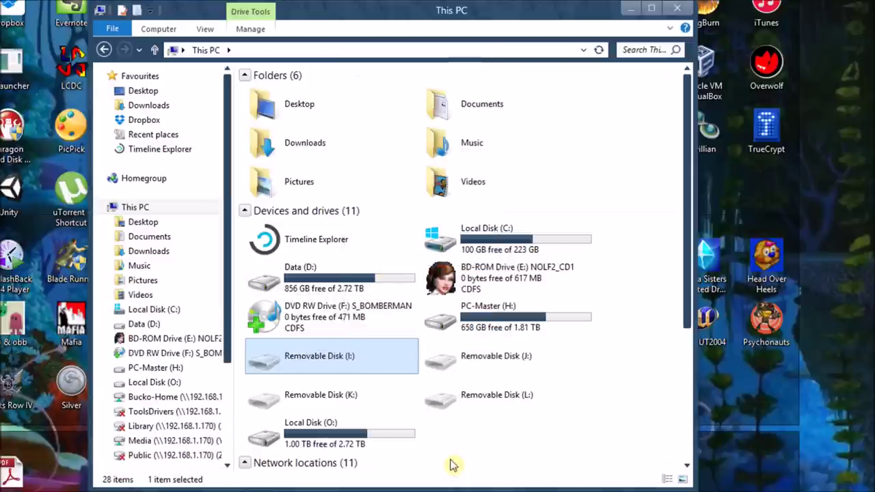